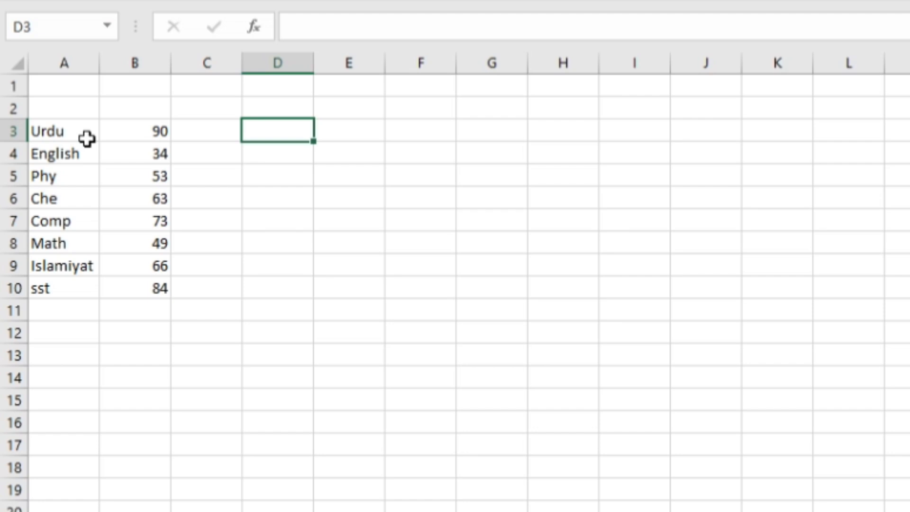
# Enter the percentage formula =B3/150*100 for Urdu in cell C3.
pyautogui.click(266, 127)
pyautogui.click(196, 131)
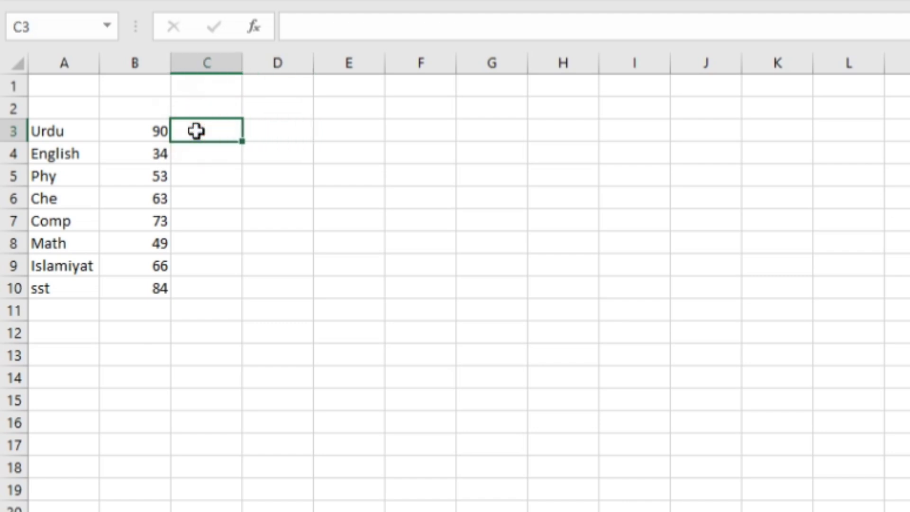
pyautogui.write('=')
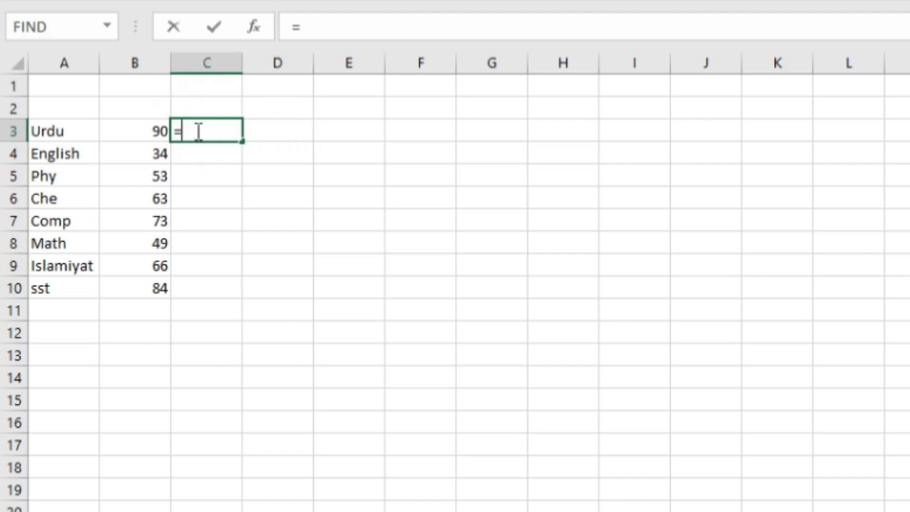
pyautogui.click(143, 133)
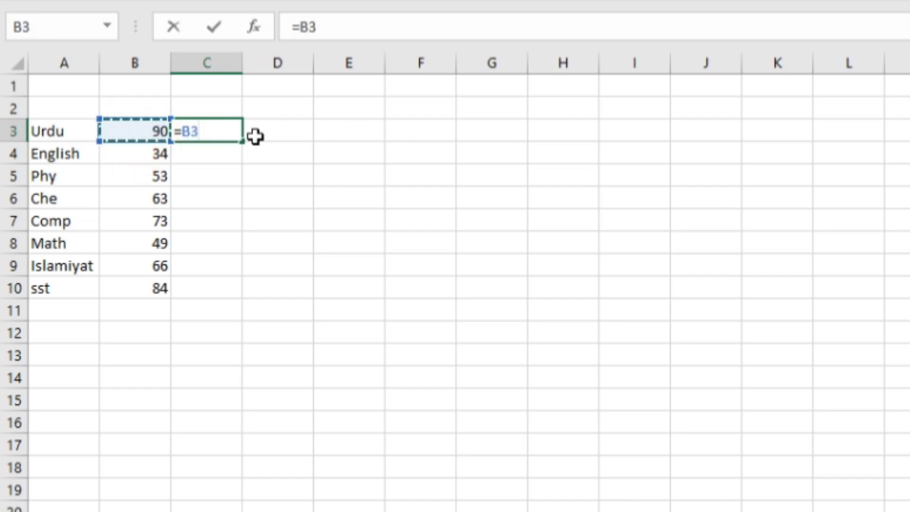
pyautogui.write('/')
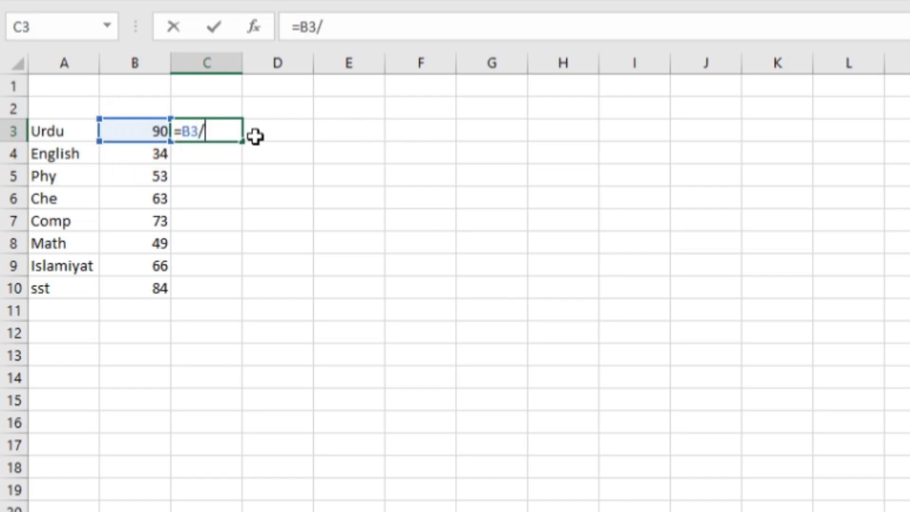
pyautogui.write('150')
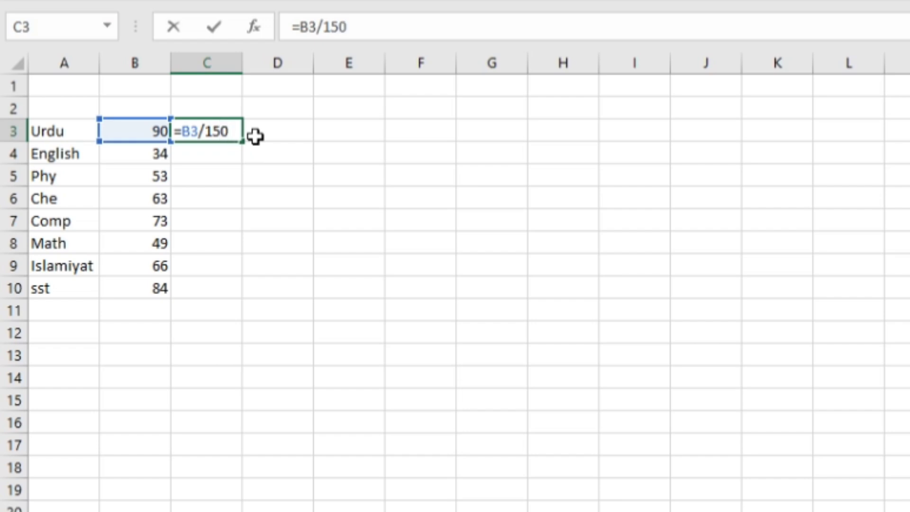
pyautogui.write('*100')
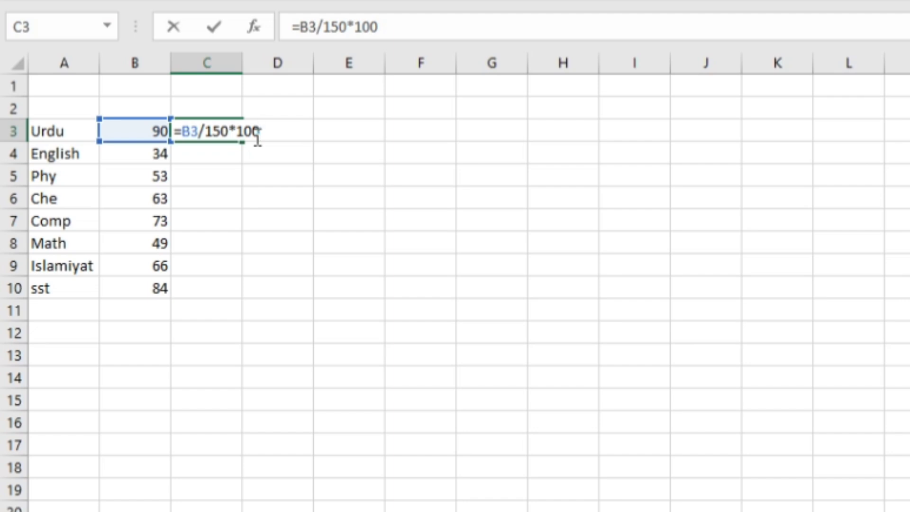
pyautogui.press('Return')
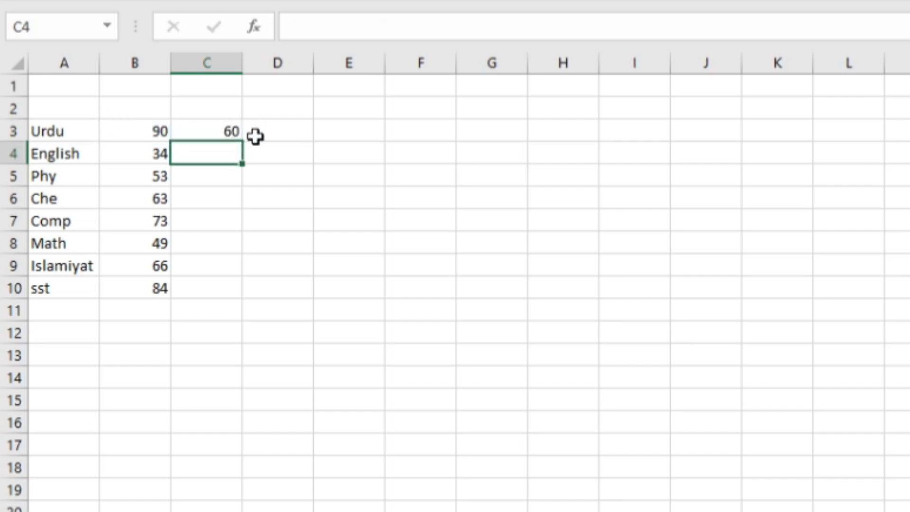
# Fill the percentage formula from C3 down through C10 for the remaining subjects.
pyautogui.click(228, 131)
pyautogui.moveTo(242, 142); pyautogui.dragTo(216, 296)
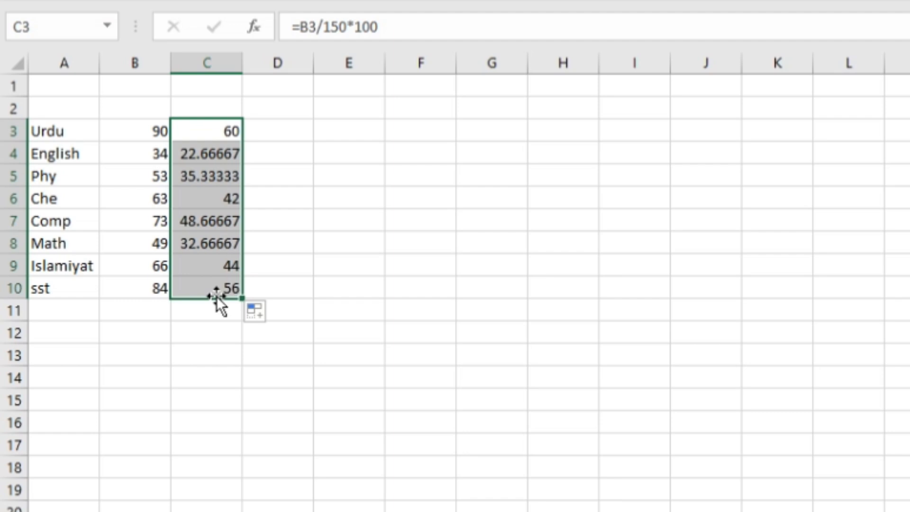
pyautogui.click(350, 246)
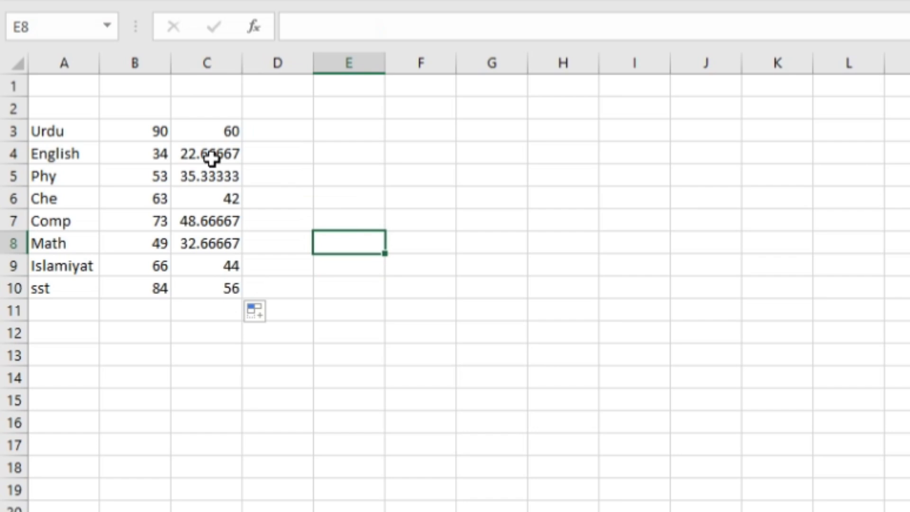
# Reduce the displayed decimals of the English percentage in C4 to a whole number.
pyautogui.click(212, 131)
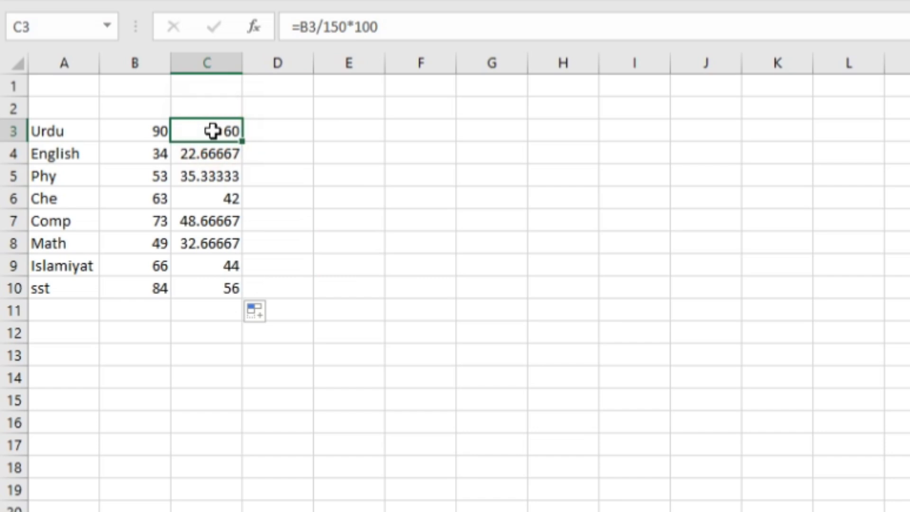
pyautogui.click(212, 160)
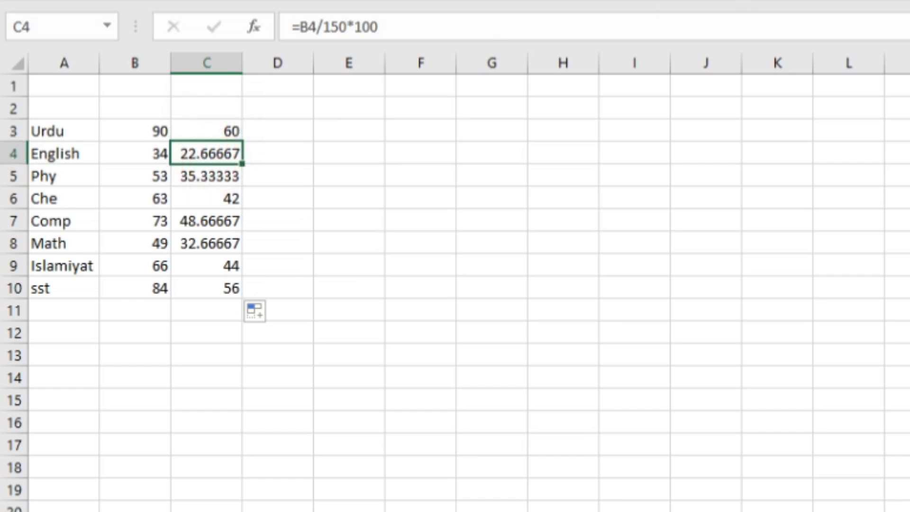
pyautogui.click(848, 0)
pyautogui.click(848, 1)
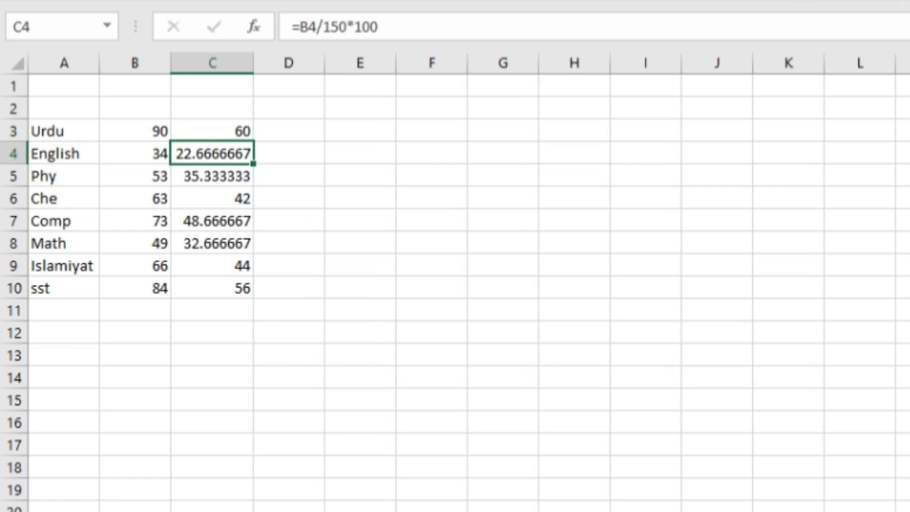
pyautogui.click(873, 1)
pyautogui.click(873, 1)
pyautogui.click(874, 0)
pyautogui.click(873, 1)
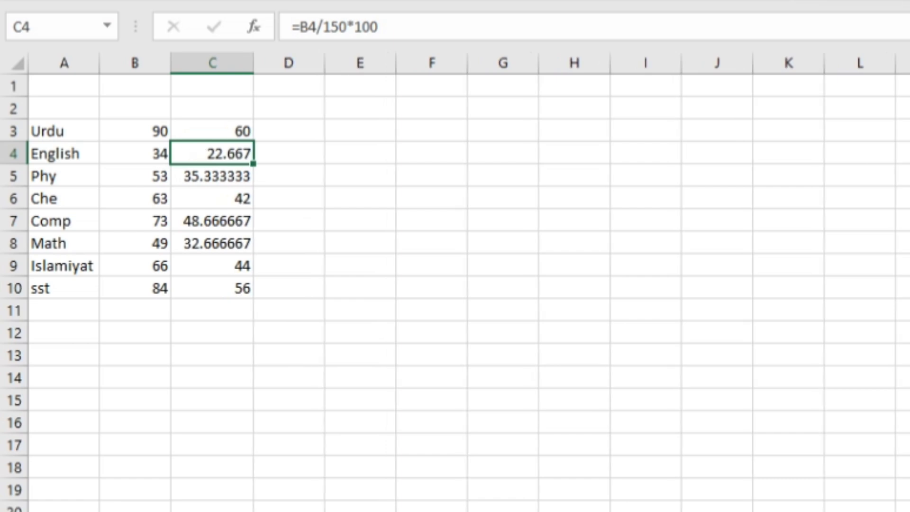
pyautogui.click(873, 0)
pyautogui.click(874, 0)
pyautogui.click(873, 1)
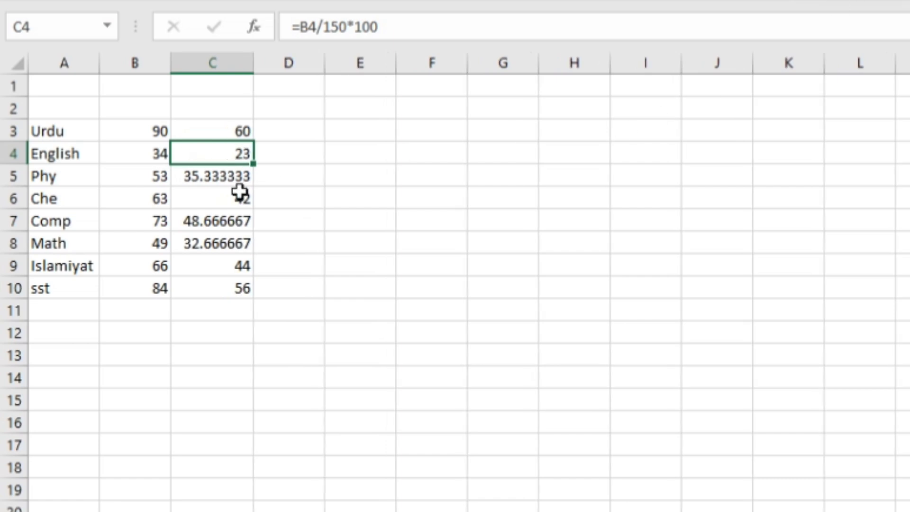
# Display the Phy and Comp percentages in C5 and C7 with no decimal places.
pyautogui.click(226, 173)
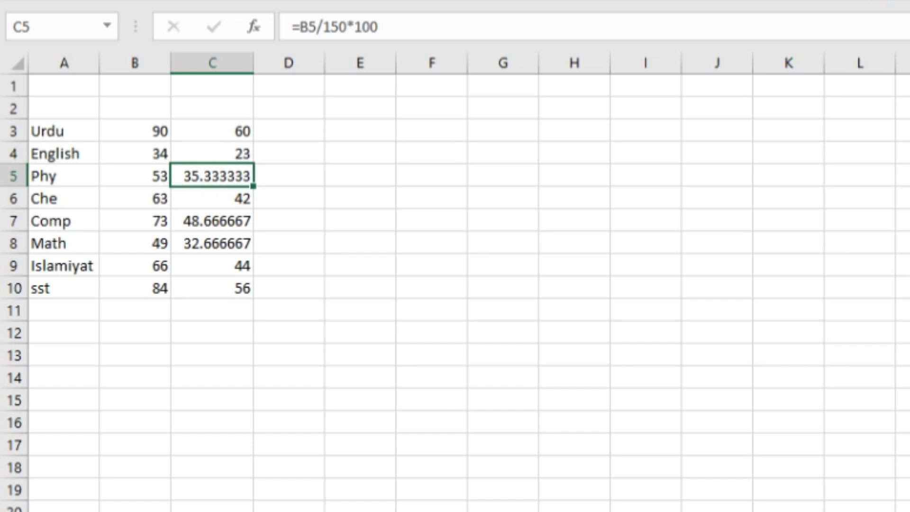
pyautogui.click(873, 1)
pyautogui.click(873, 1)
pyautogui.click(874, 0)
pyautogui.click(874, 1)
pyautogui.click(874, 1)
pyautogui.click(873, 0)
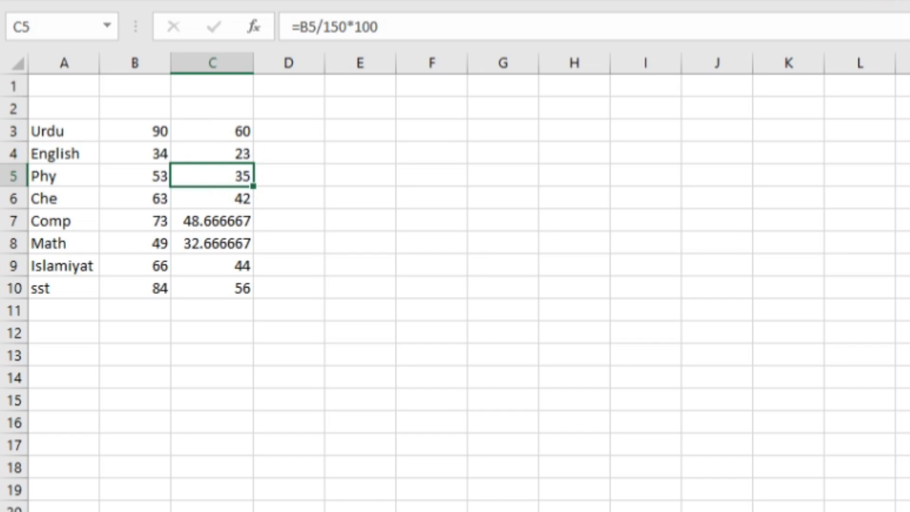
pyautogui.click(235, 224)
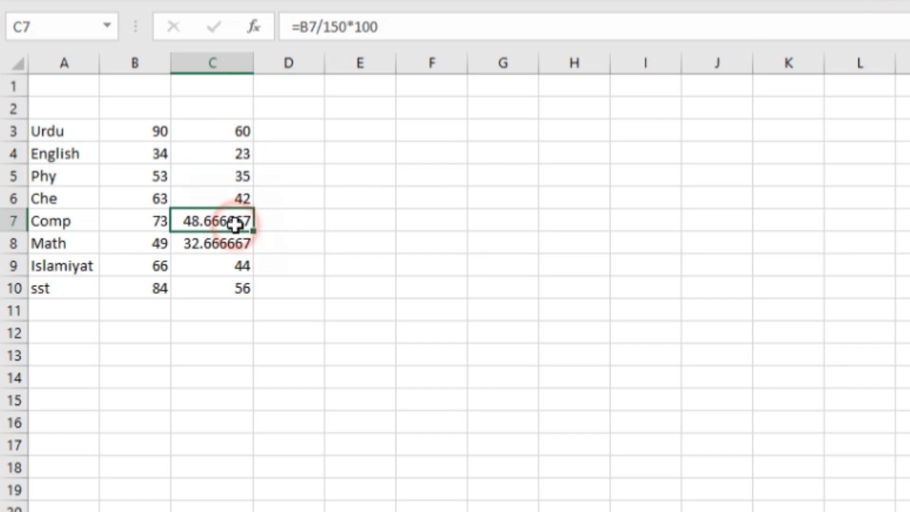
pyautogui.click(873, 1)
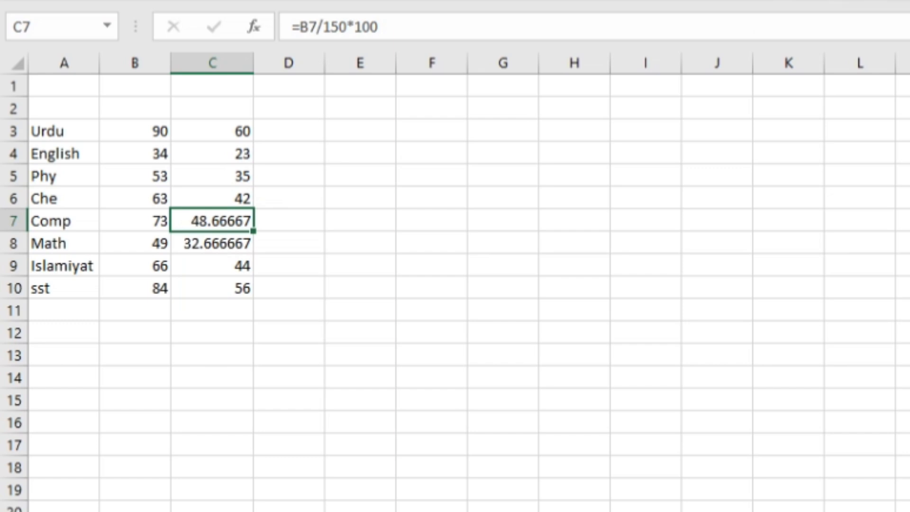
pyautogui.click(873, 0)
pyautogui.click(874, 1)
pyautogui.click(874, 0)
pyautogui.click(874, 0)
pyautogui.click(874, 0)
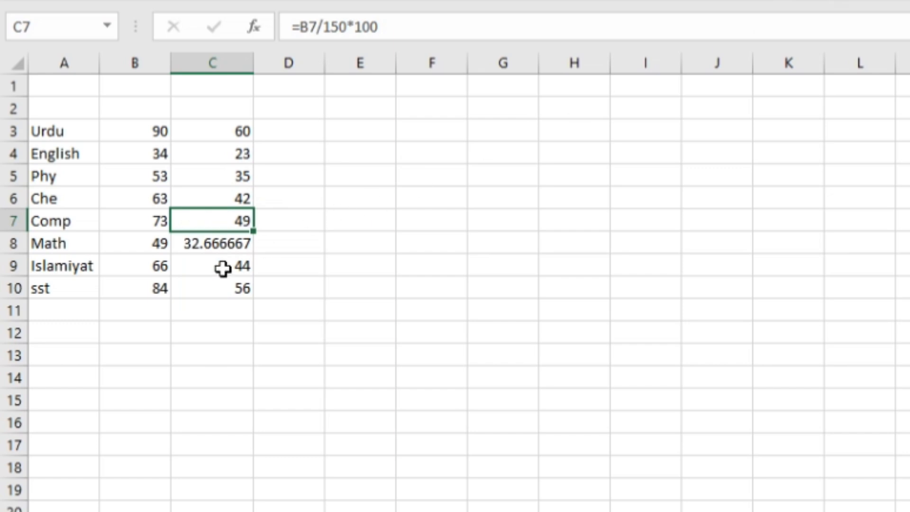
# Remove all displayed decimal places from the Math percentage in C8.
pyautogui.click(226, 245)
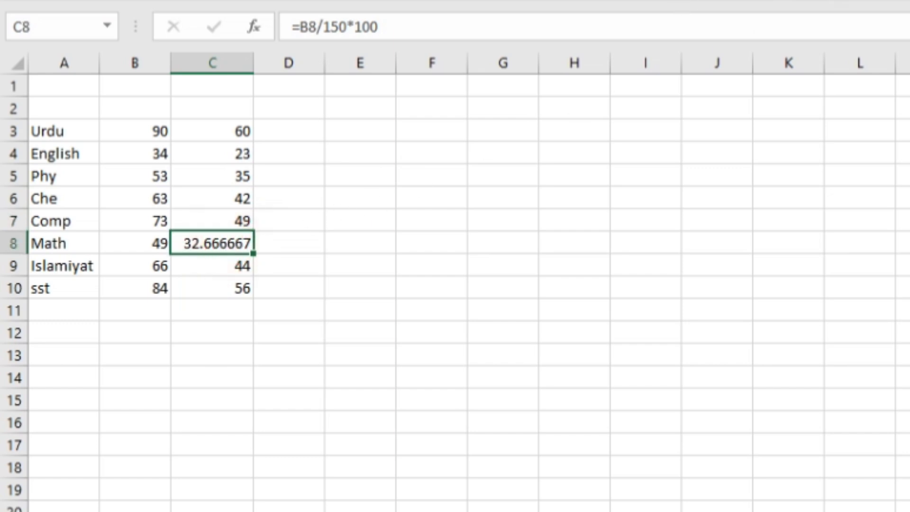
pyautogui.click(874, 1)
pyautogui.click(874, 1)
pyautogui.click(873, 1)
pyautogui.click(874, 1)
pyautogui.click(873, 1)
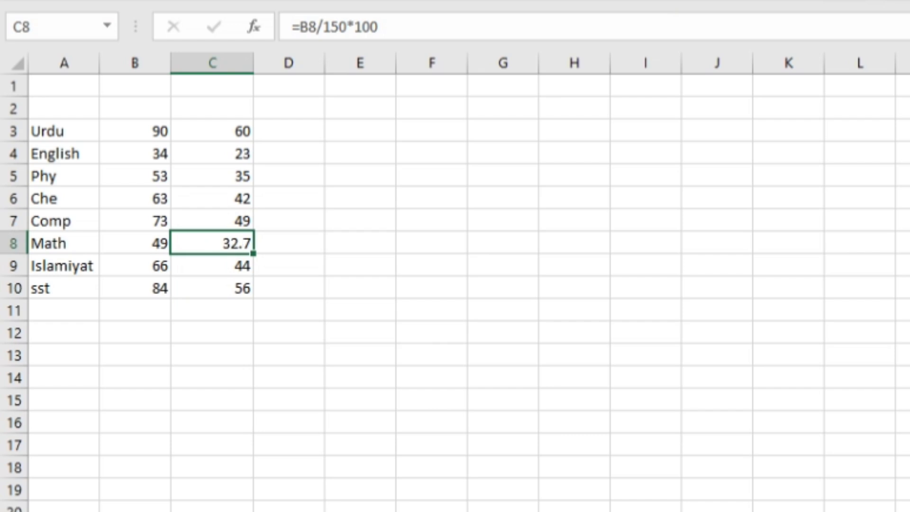
pyautogui.click(874, 0)
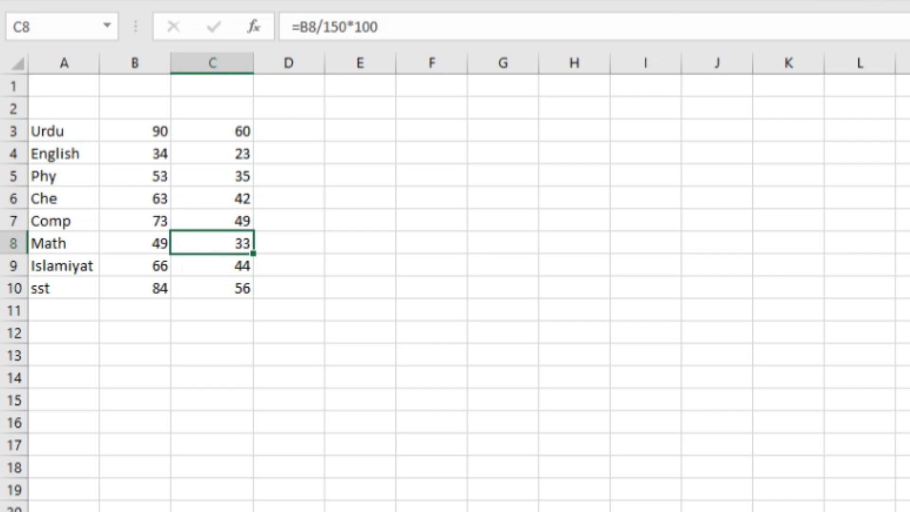
# Begin an IF grade formula in D3 that tests C3=>90 and returns "A" when true.
pyautogui.click(306, 143)
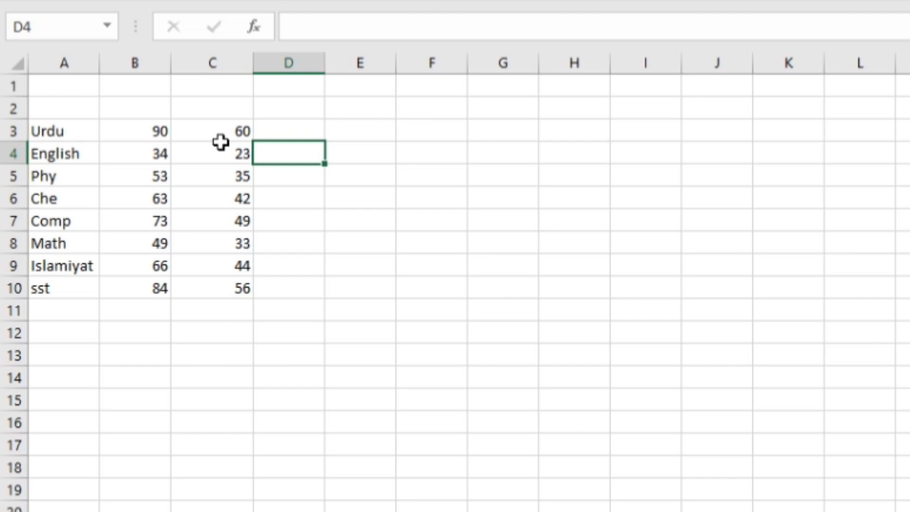
pyautogui.click(285, 132)
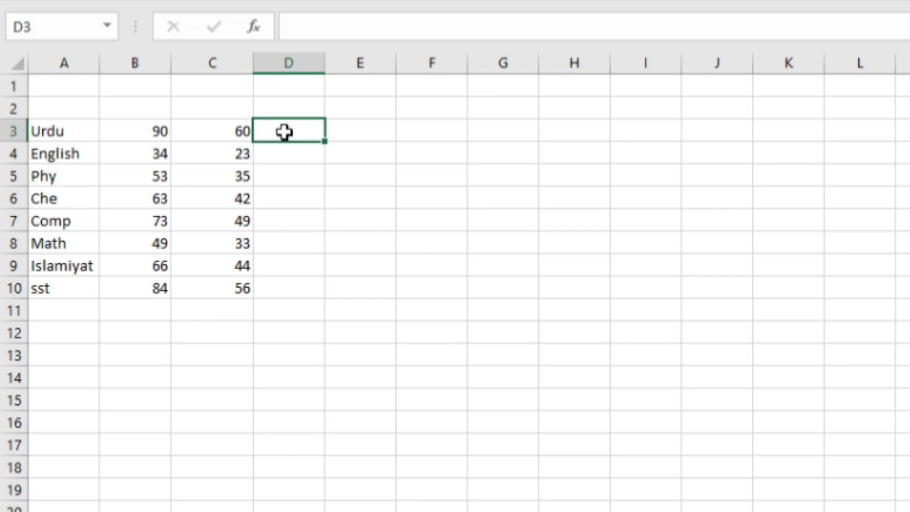
pyautogui.write('=')
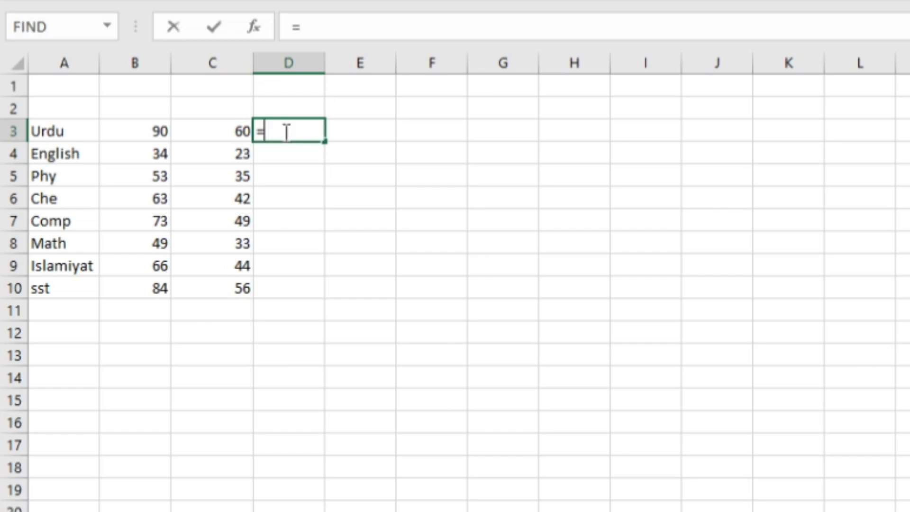
pyautogui.write('if')
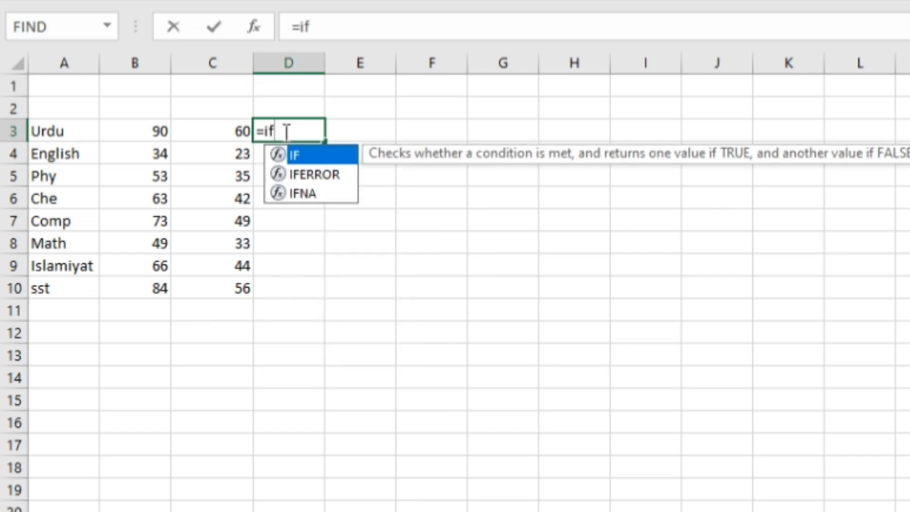
pyautogui.write('(')
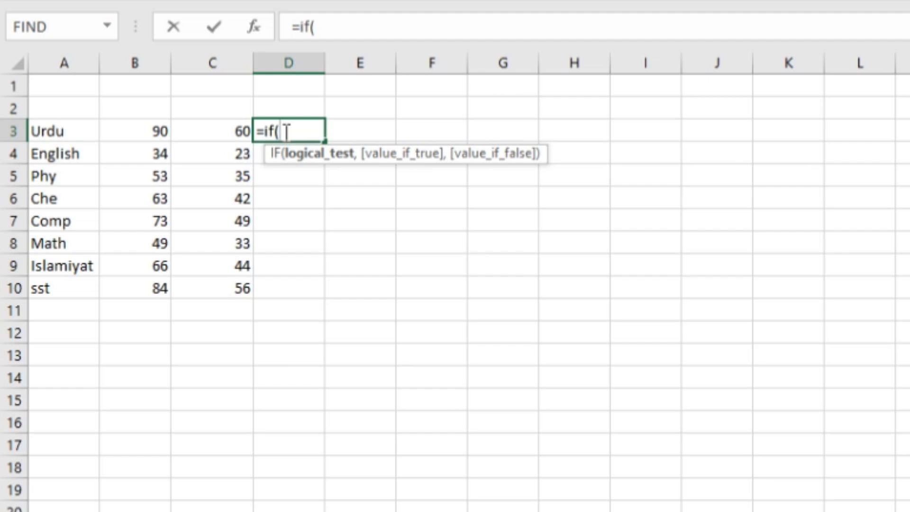
pyautogui.click(226, 132)
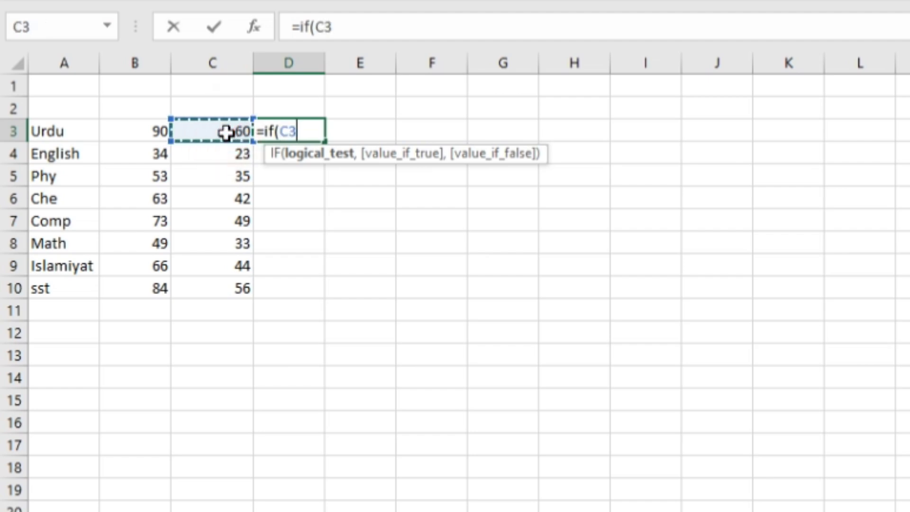
pyautogui.write('=')
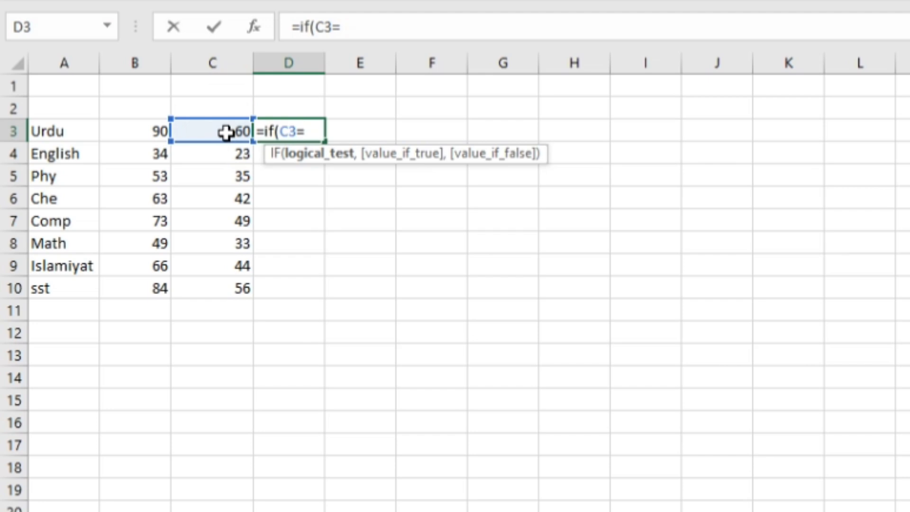
pyautogui.write('>90')
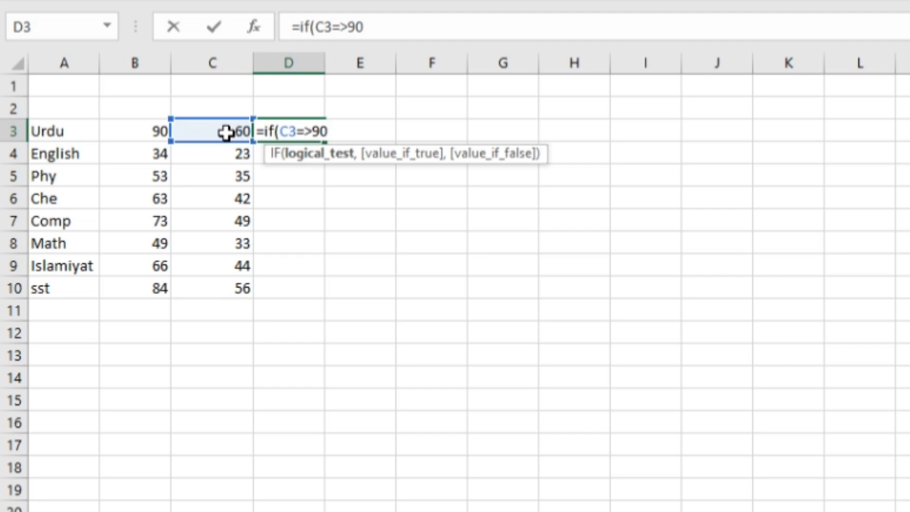
pyautogui.write(',')
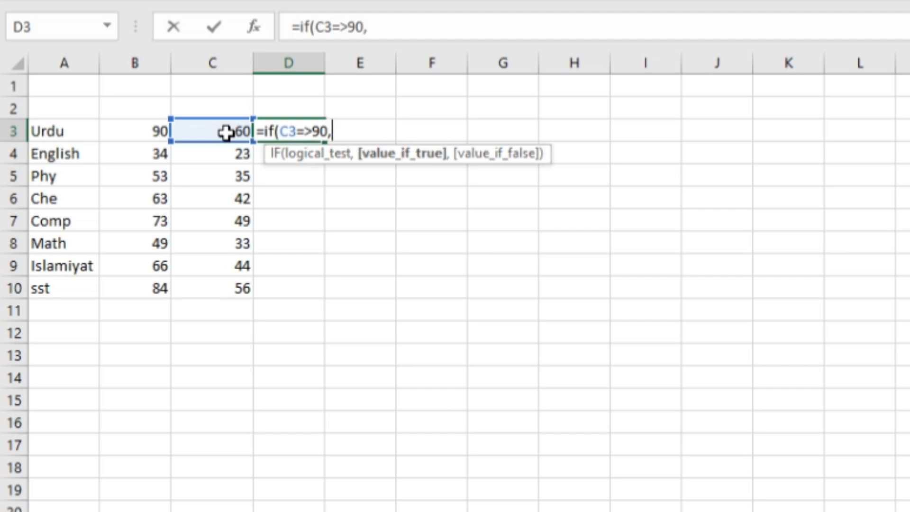
pyautogui.write('"A"')
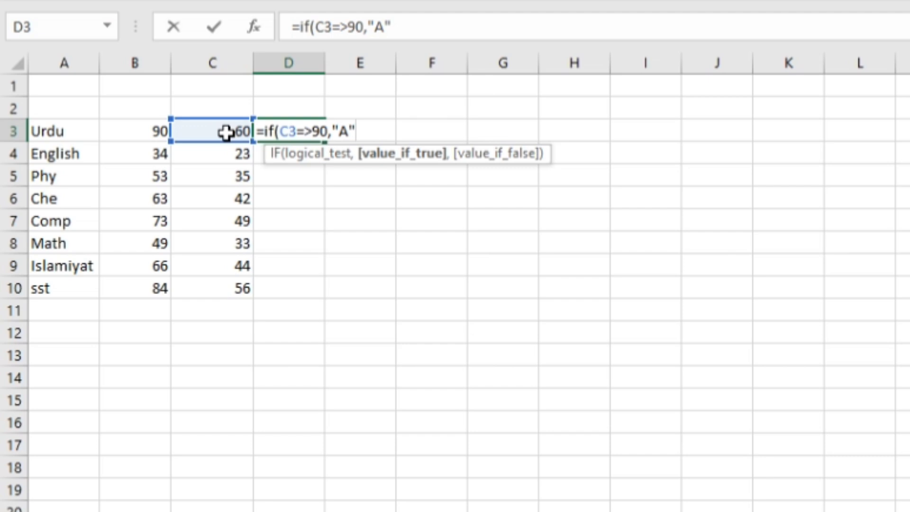
# Nest a second IF in the D3 formula that tests C3=>75 and returns "B" when true.
pyautogui.write(',')
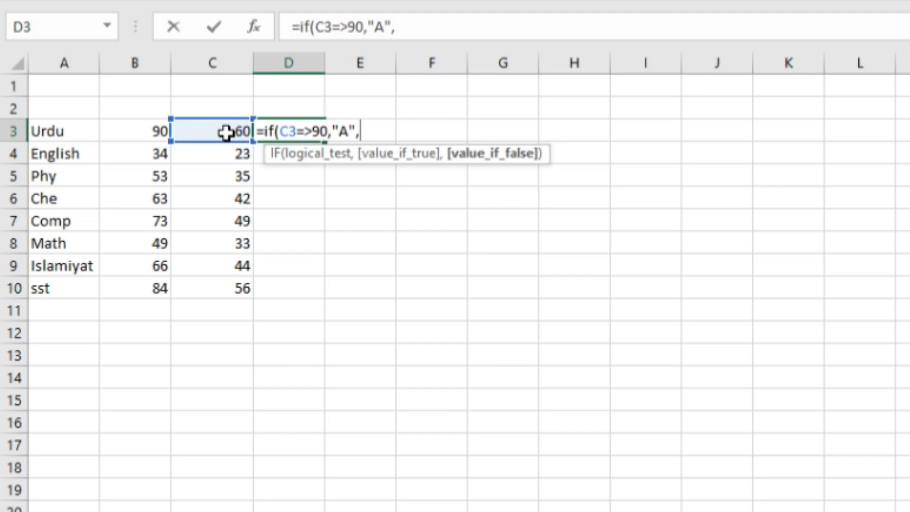
pyautogui.write('if')
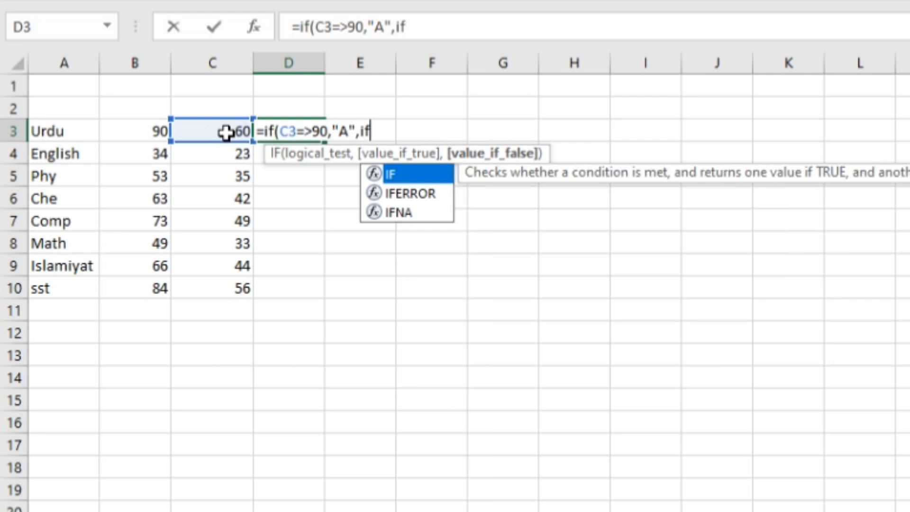
pyautogui.write('(')
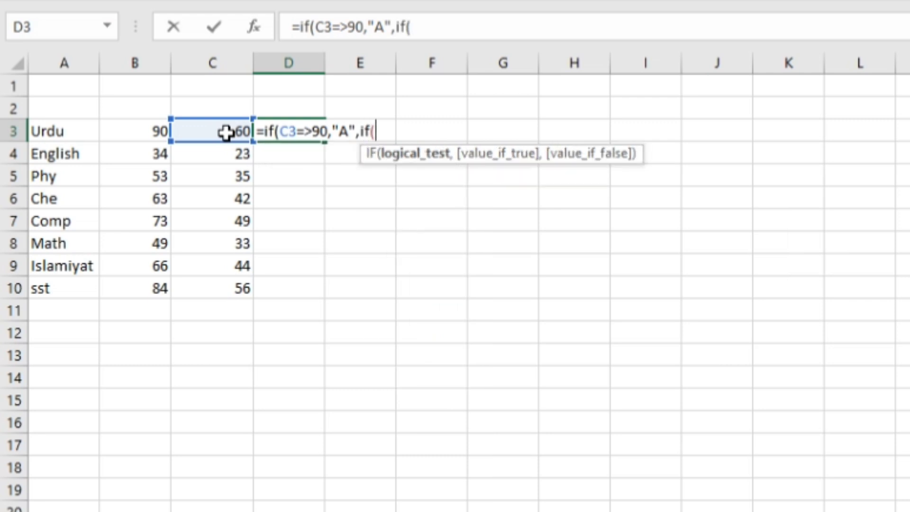
pyautogui.click(226, 133)
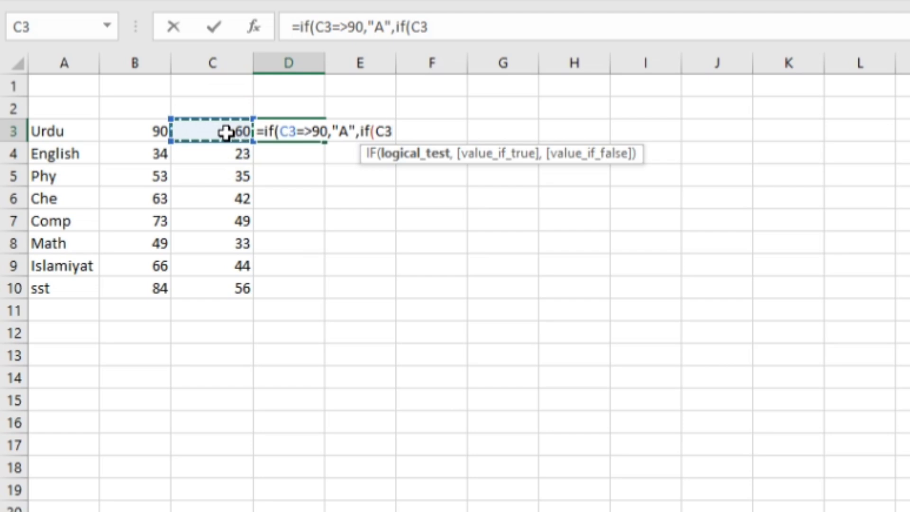
pyautogui.write('=>')
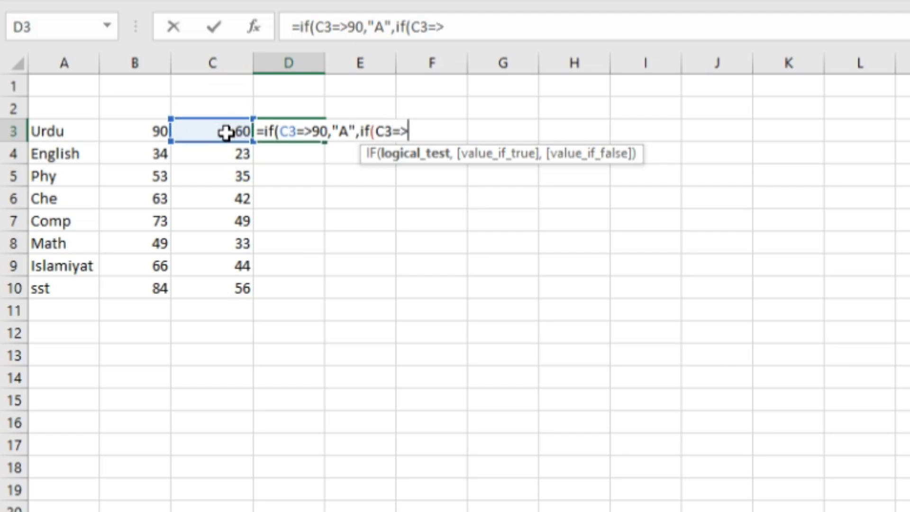
pyautogui.write('75')
pyautogui.write(',')
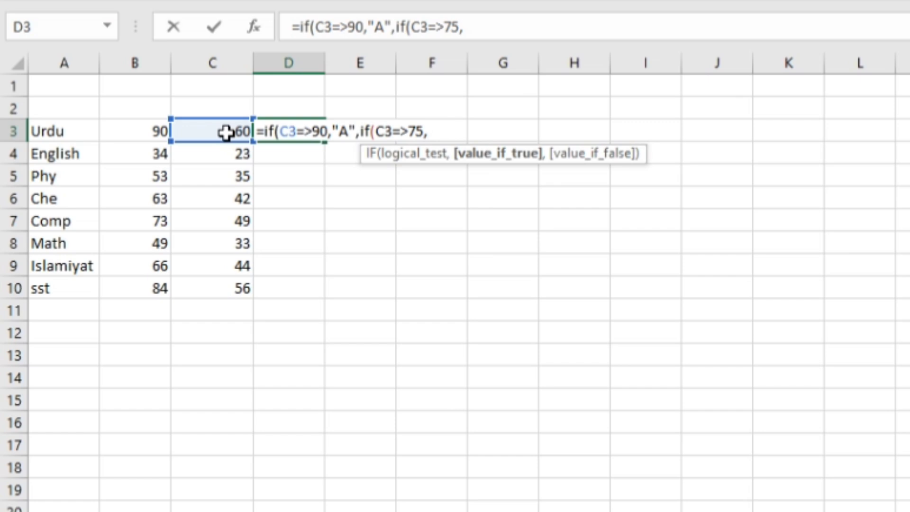
pyautogui.write('"B",')
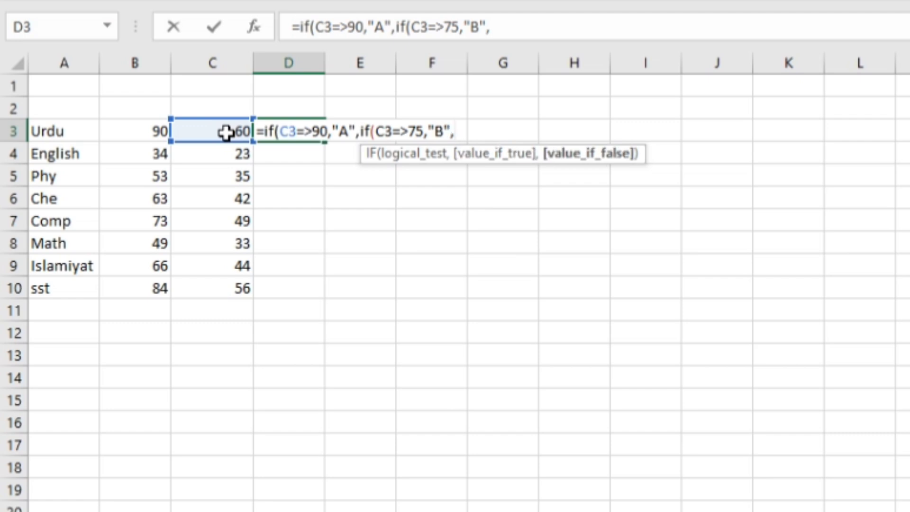
# Nest a third IF in the D3 formula that tests C3=>55 and returns "C" when true.
pyautogui.write('if')
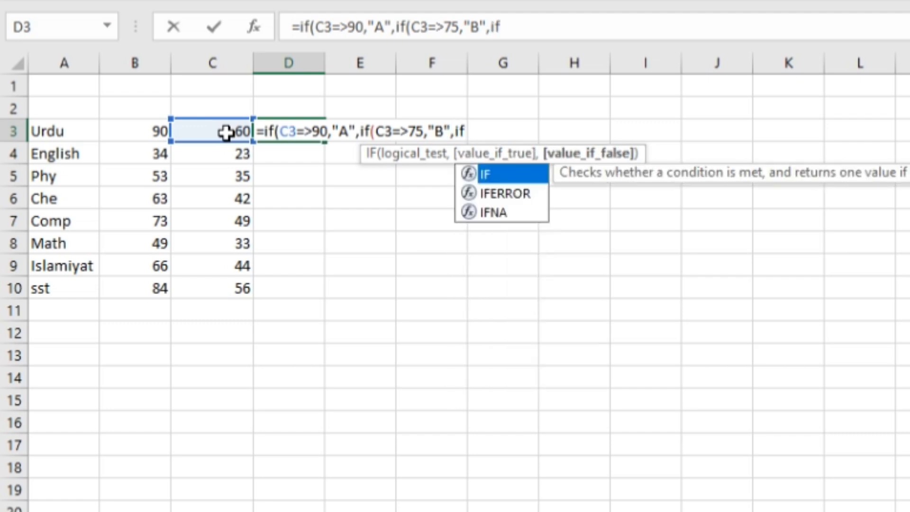
pyautogui.write('(')
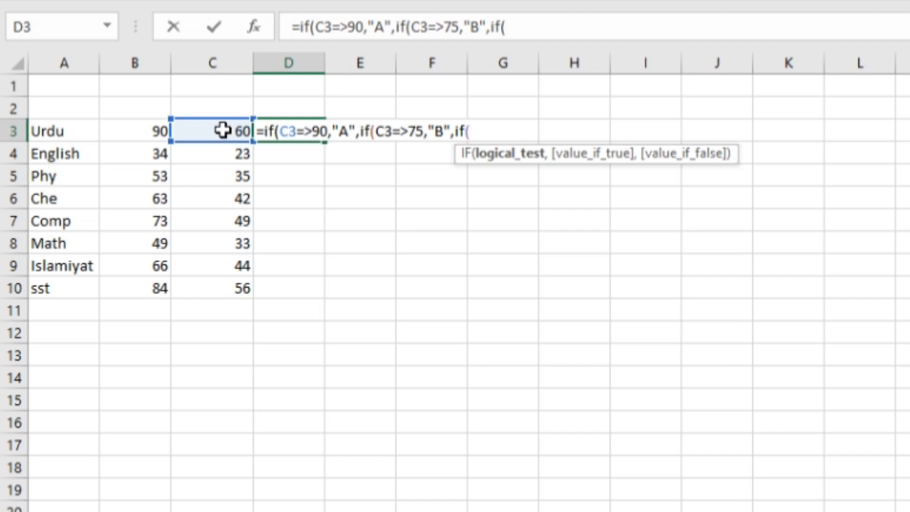
pyautogui.click(223, 131)
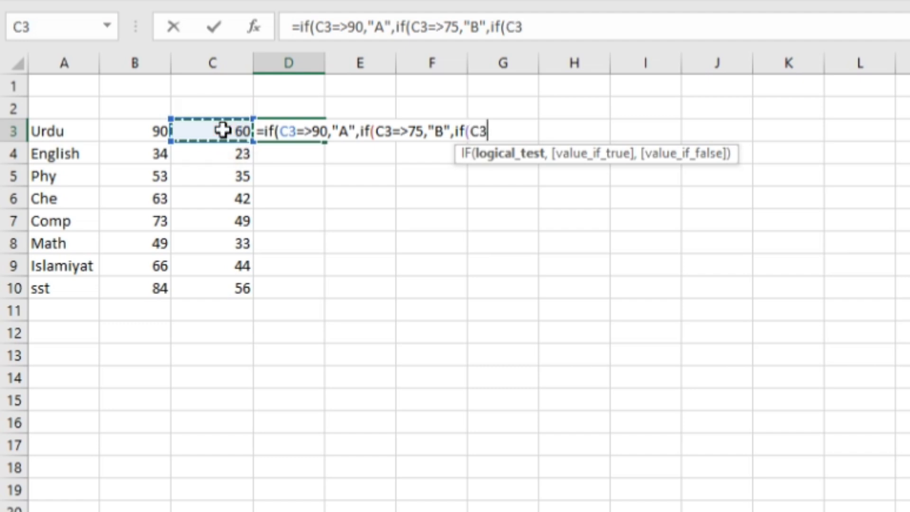
pyautogui.write('=>')
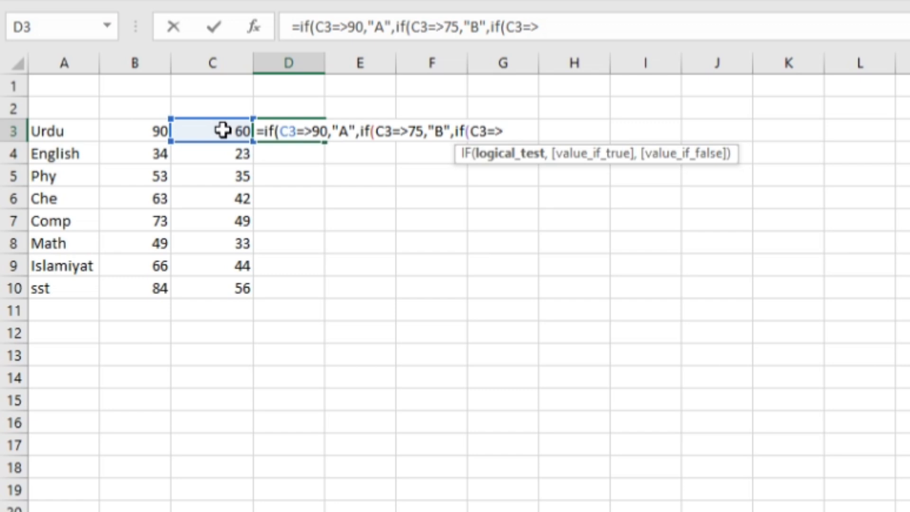
pyautogui.write('55')
pyautogui.write(',"')
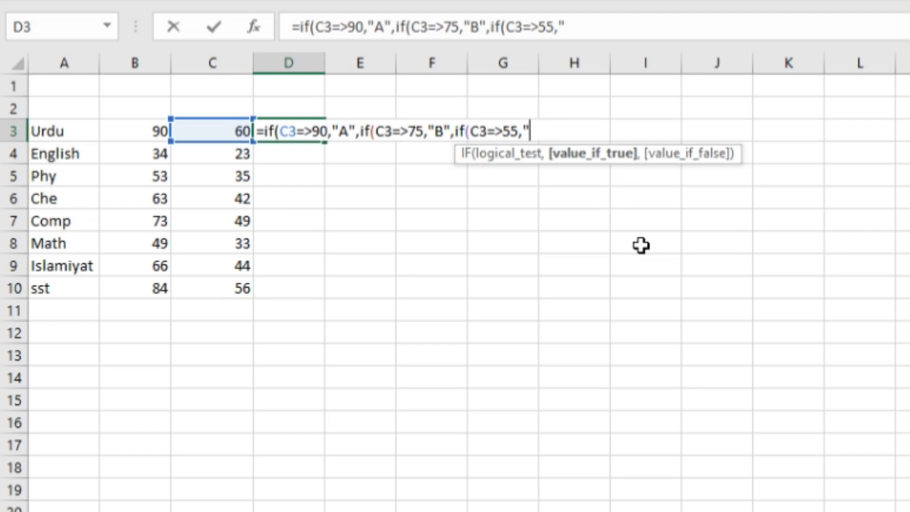
pyautogui.write('C"')
pyautogui.write(',')
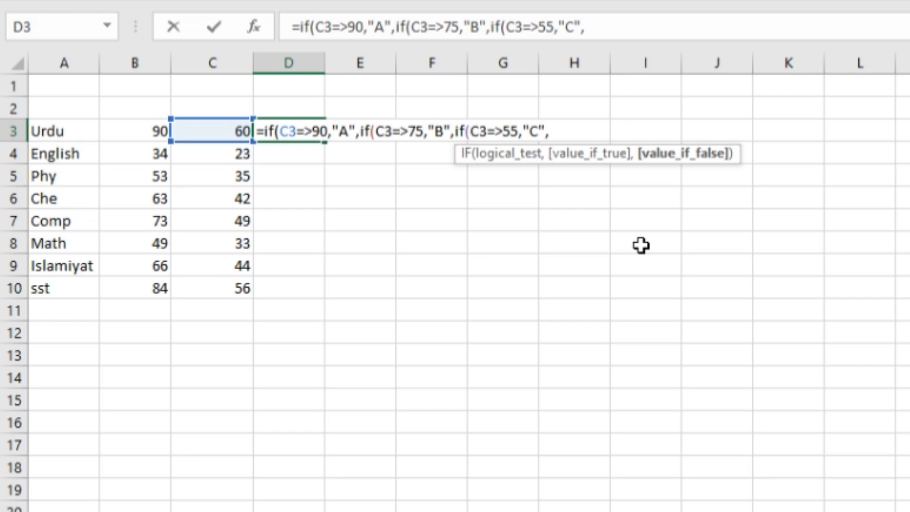
pyautogui.write('if(')
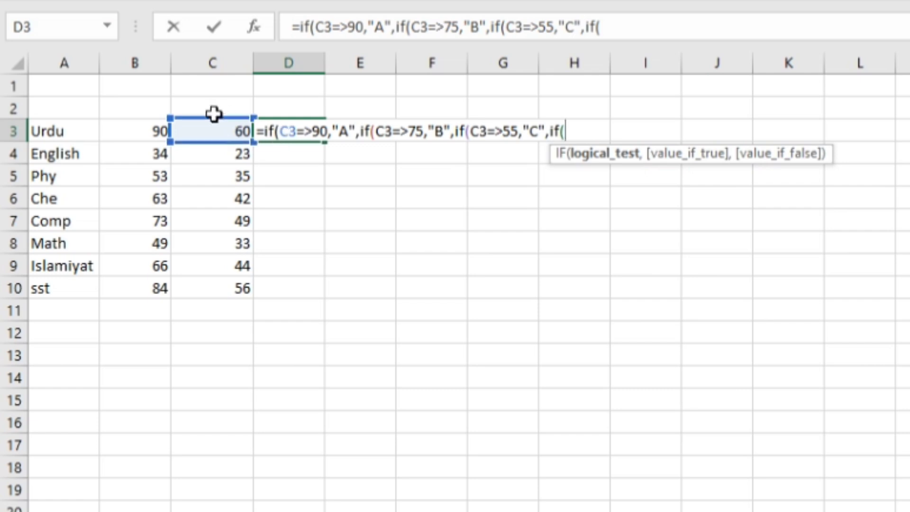
# Nest a fourth IF in the D3 formula that tests C3=>33 and returns "E" when true.
pyautogui.click(209, 132)
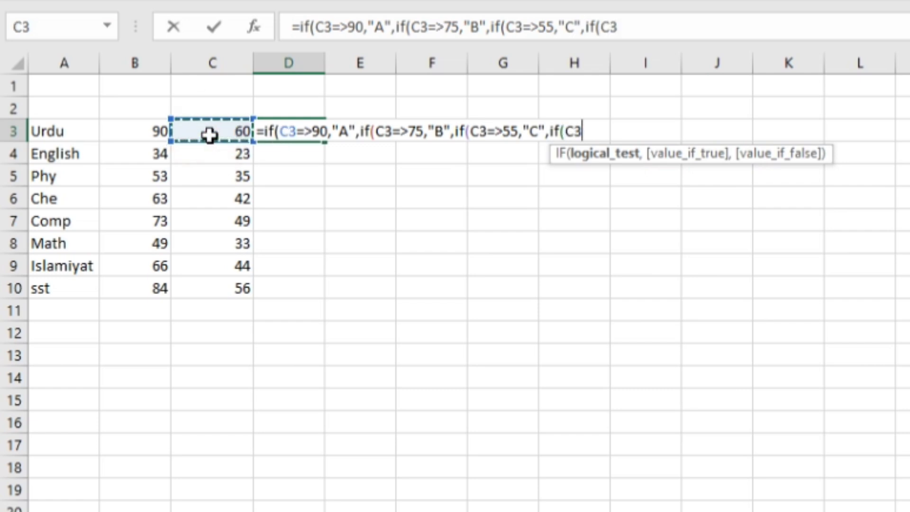
pyautogui.write('=>')
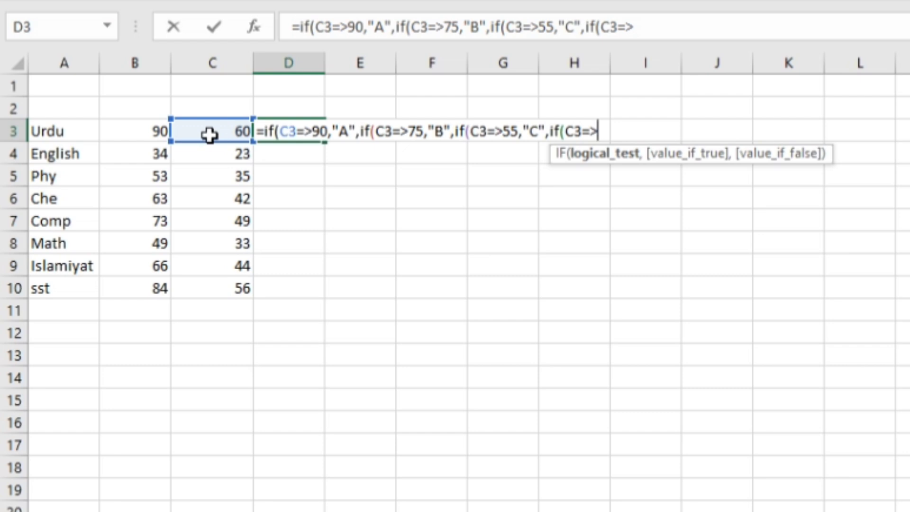
pyautogui.write('33,')
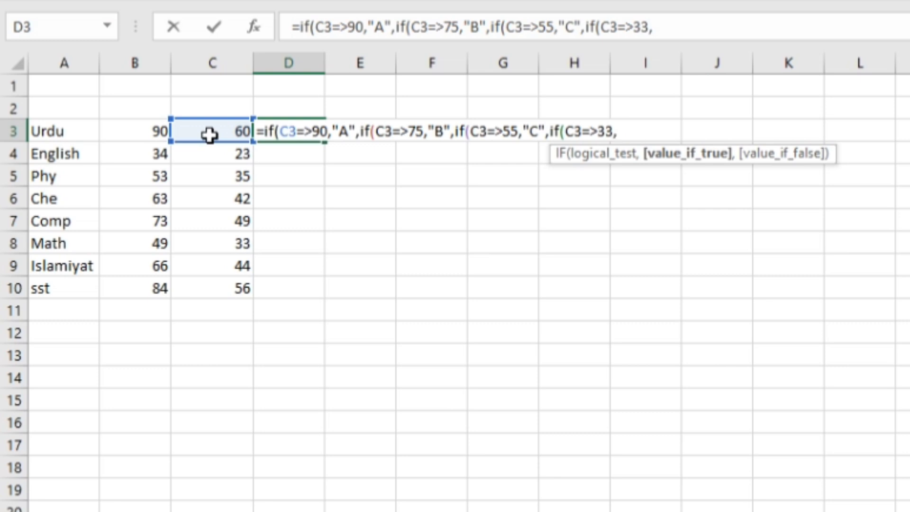
pyautogui.write('e')
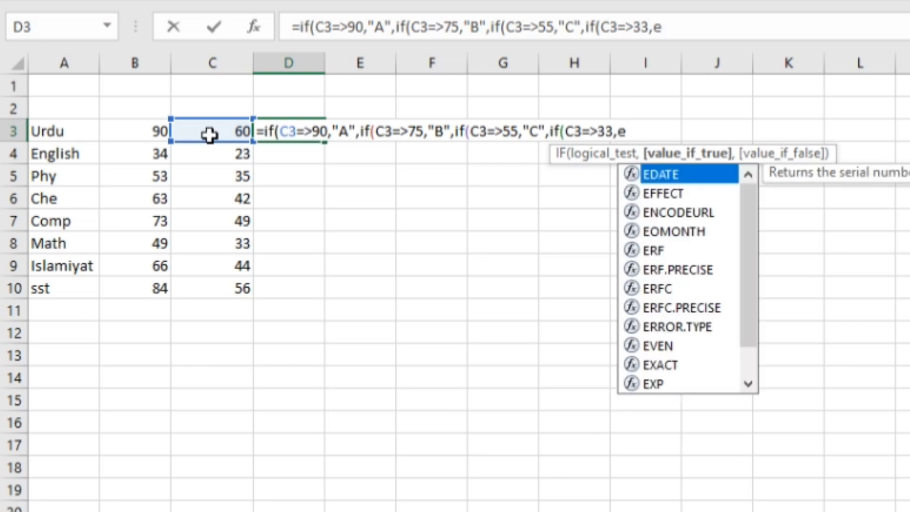
pyautogui.press('BackSpace')
pyautogui.write('"E')
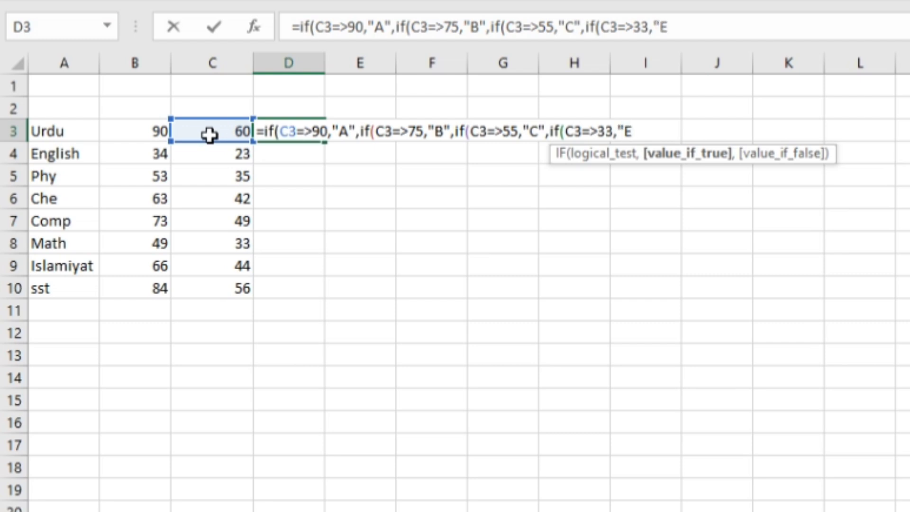
pyautogui.write('"')
pyautogui.write(',')
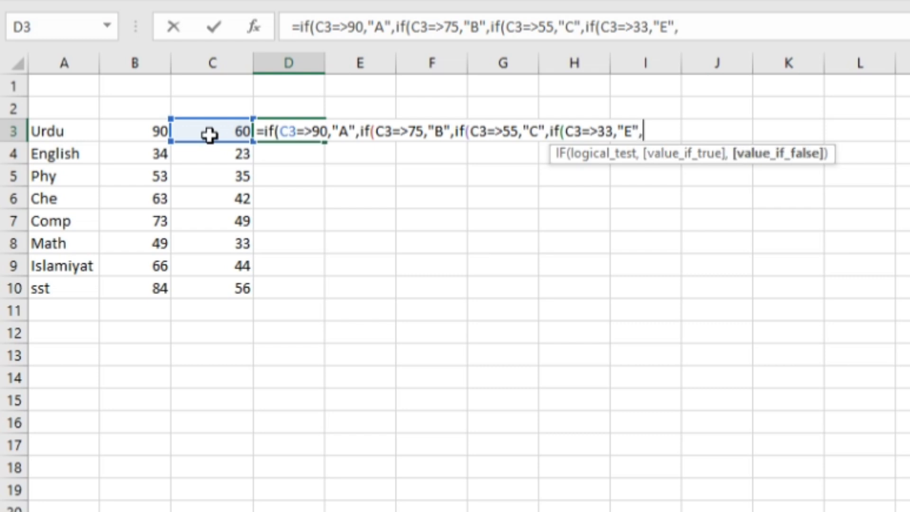
pyautogui.write('"F")))')
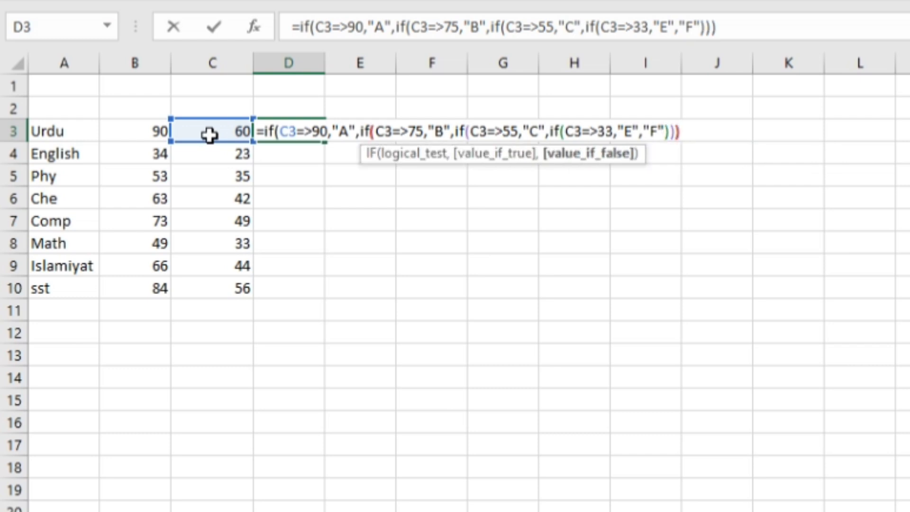
pyautogui.write(')')
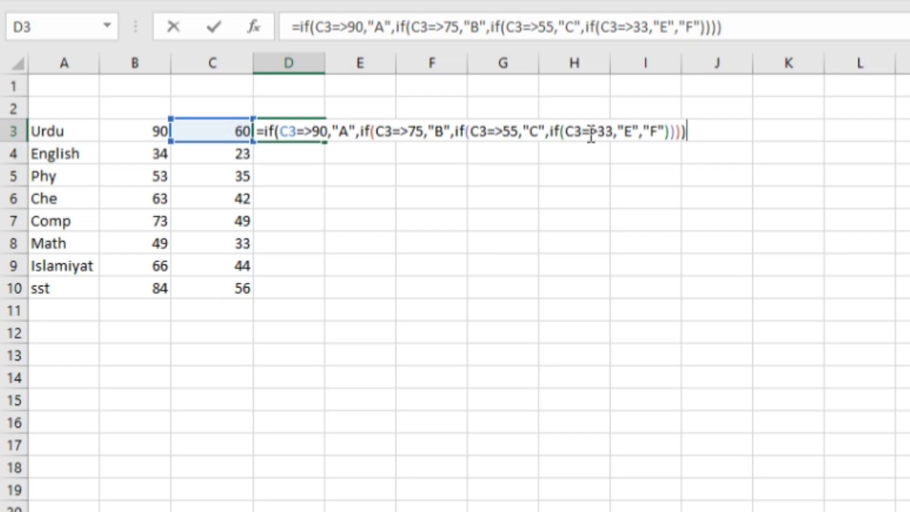
# Finish the D3 formula with "F" as the last false value and four closing parentheses, accepting the proposed >= correction.
pyautogui.press('Return')
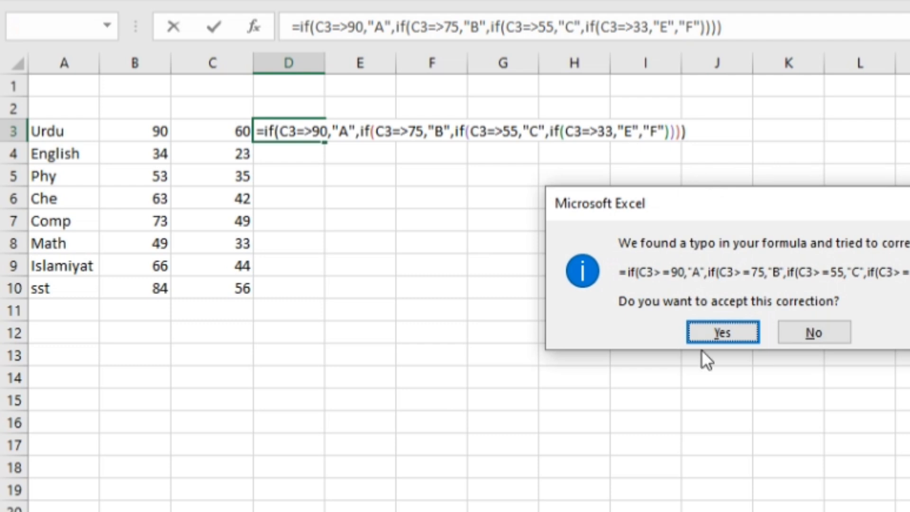
pyautogui.click(714, 324)
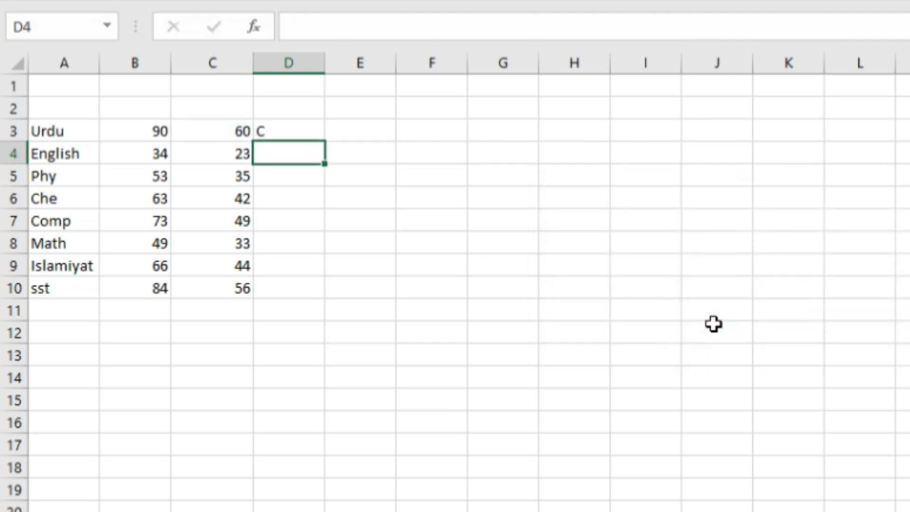
# Fill the grade formula from D3 down through D10 for all remaining subjects.
pyautogui.click(278, 130)
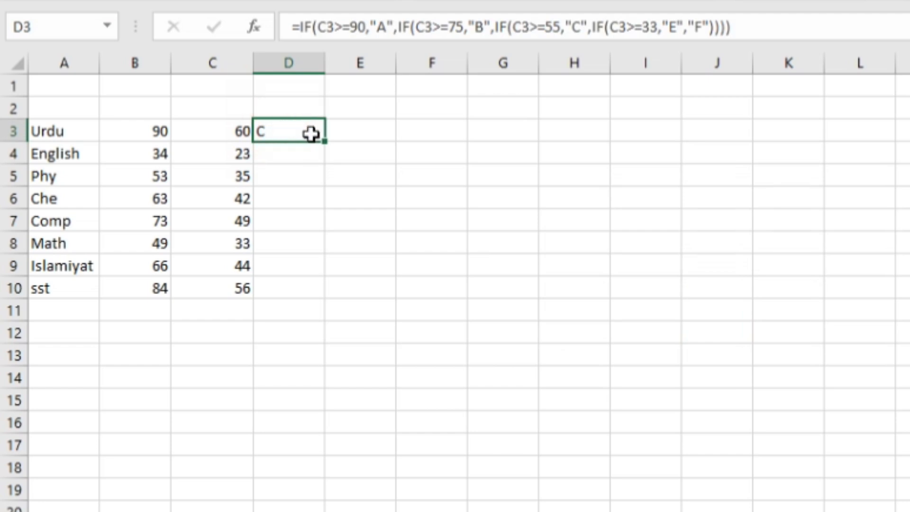
pyautogui.moveTo(326, 140); pyautogui.dragTo(300, 297)
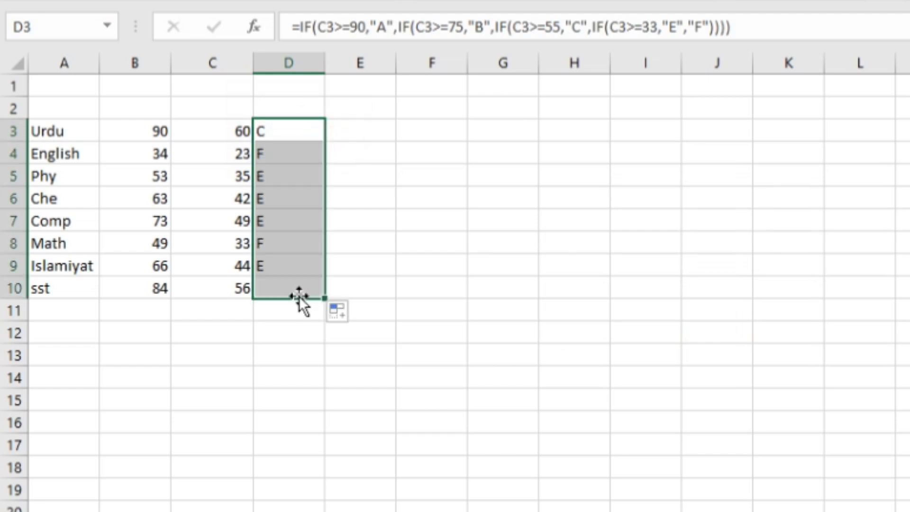
pyautogui.click(407, 259)
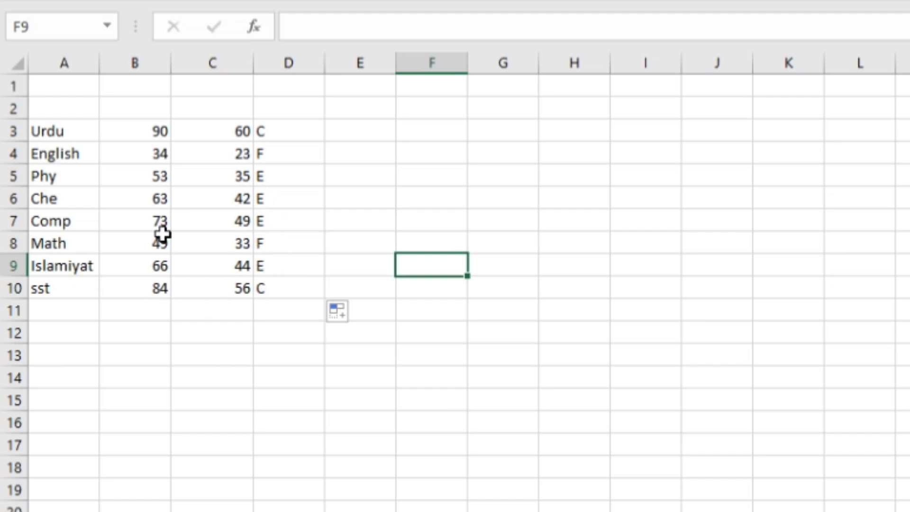
# Set the Urdu mark in B3 to 140 and display its percentage in C3 with no decimal places.
pyautogui.click(159, 132)
pyautogui.write('1')
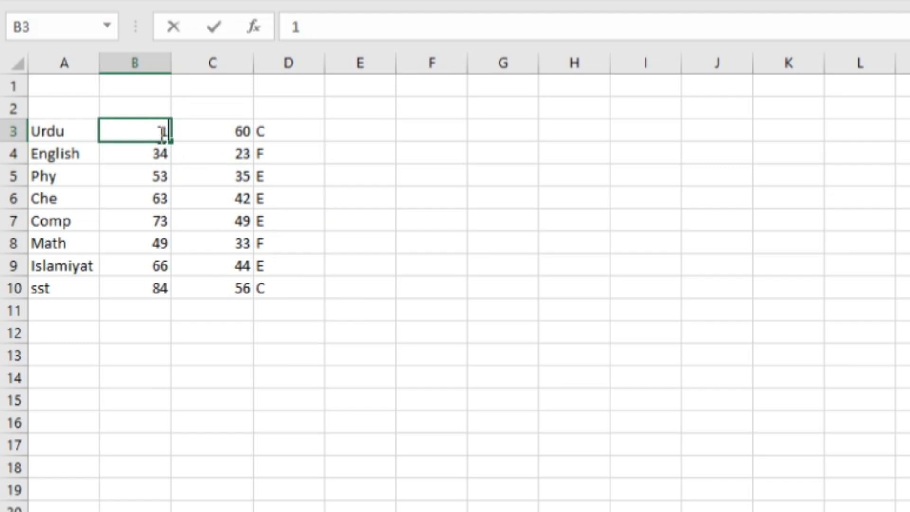
pyautogui.write('40')
pyautogui.press('Return')
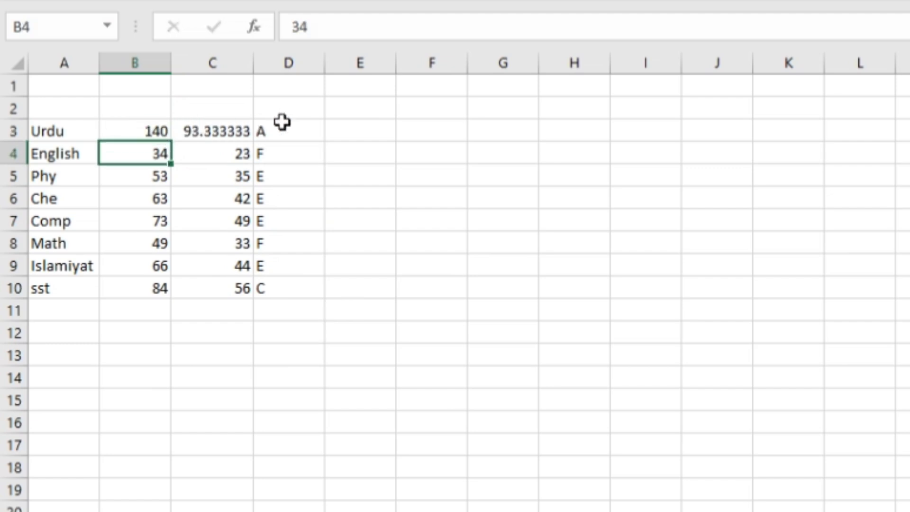
pyautogui.click(223, 129)
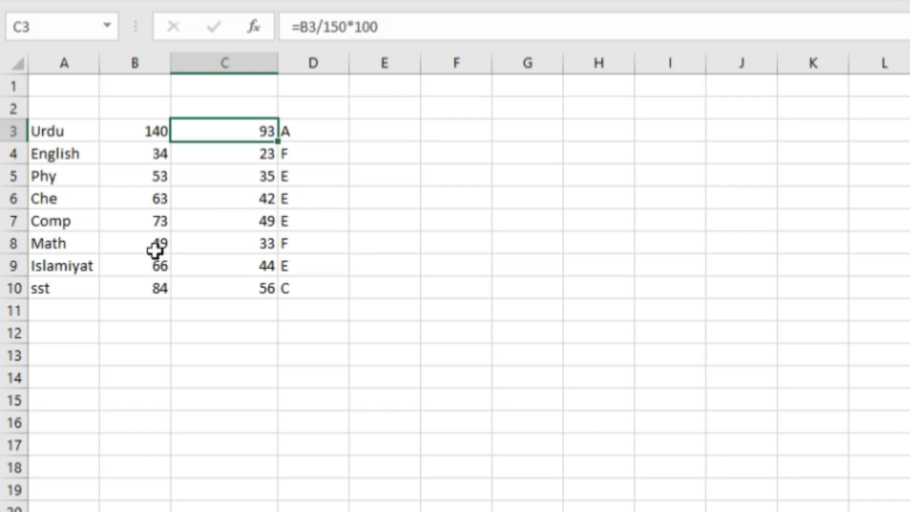
# Set the Comp mark in B7 to 110 and the Phy mark in B5 to 115.
pyautogui.click(150, 220)
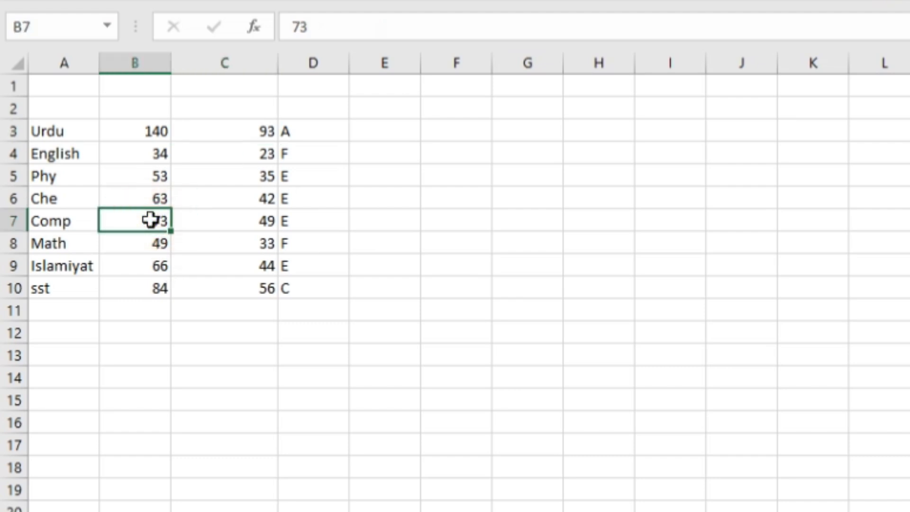
pyautogui.write('110')
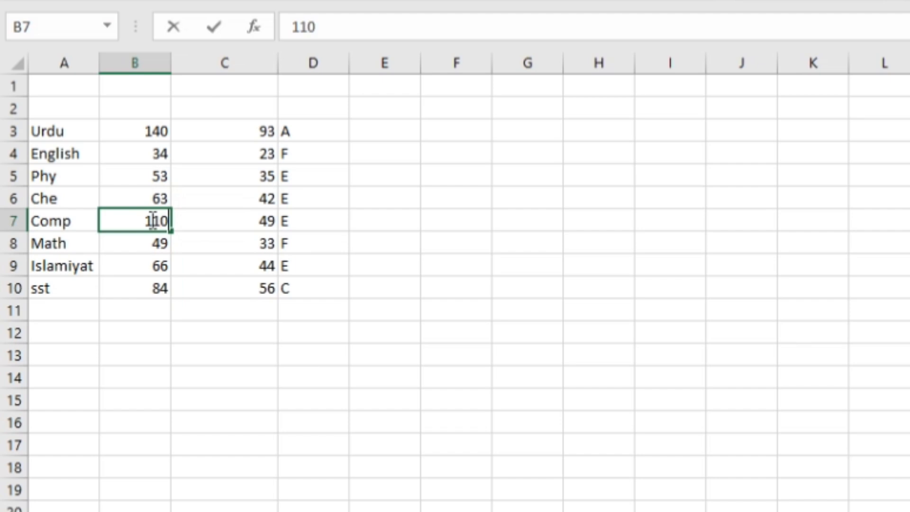
pyautogui.press('Return')
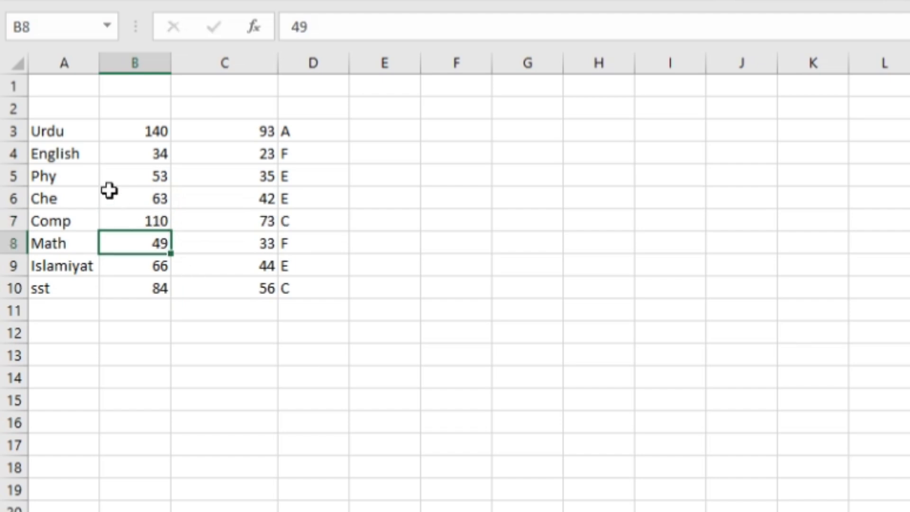
pyautogui.click(152, 170)
pyautogui.write('1')
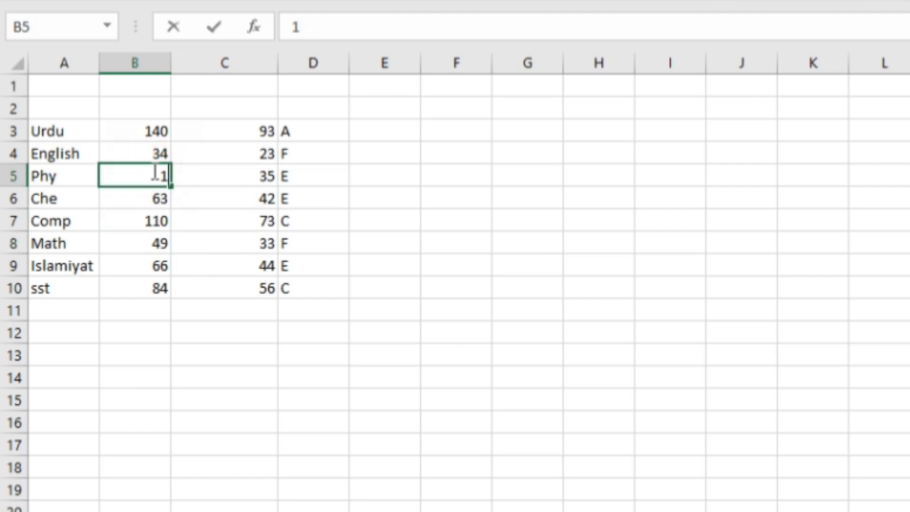
pyautogui.write('15')
pyautogui.press('Return')
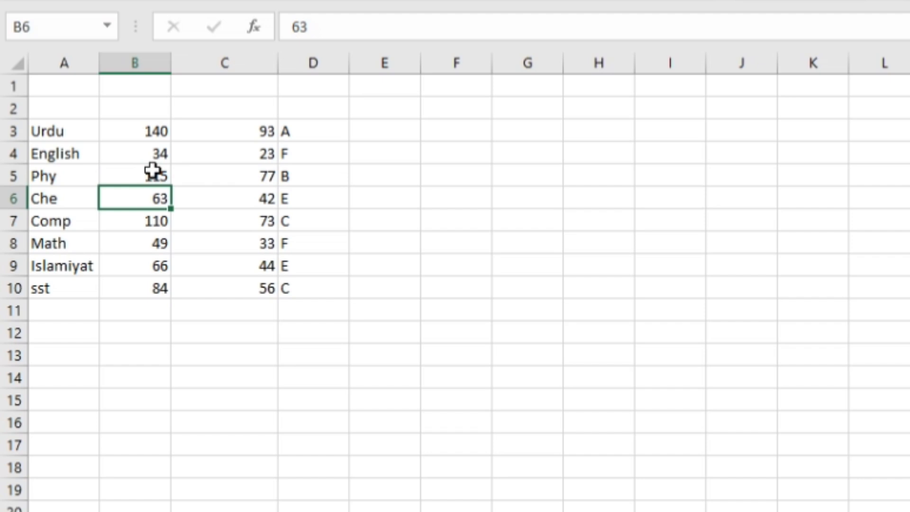